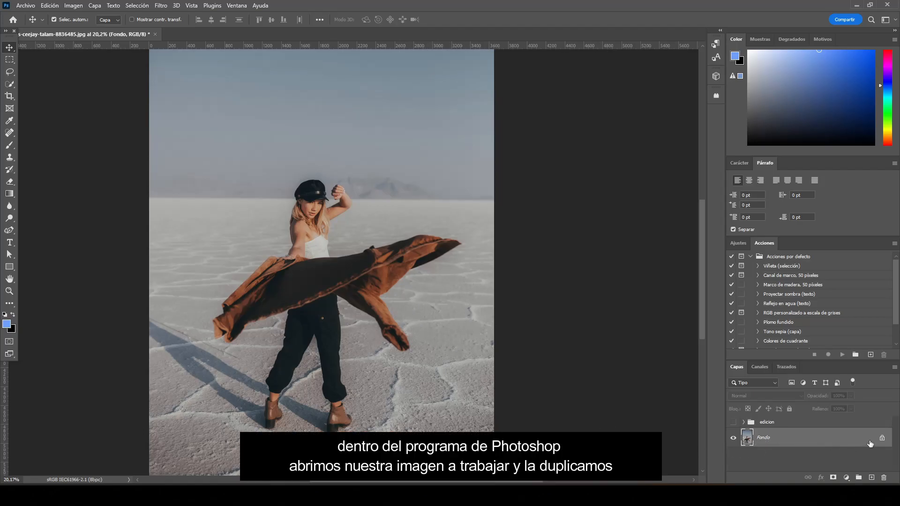
Step: Duplicate the Fondo layer and give the copy the orange (Naranja) color label
drag(869, 443, 872, 479)
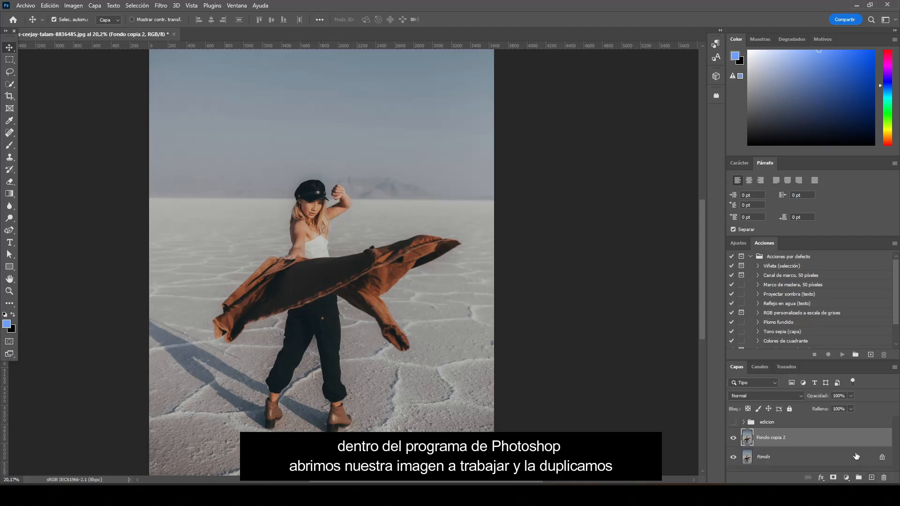
right_click(801, 441)
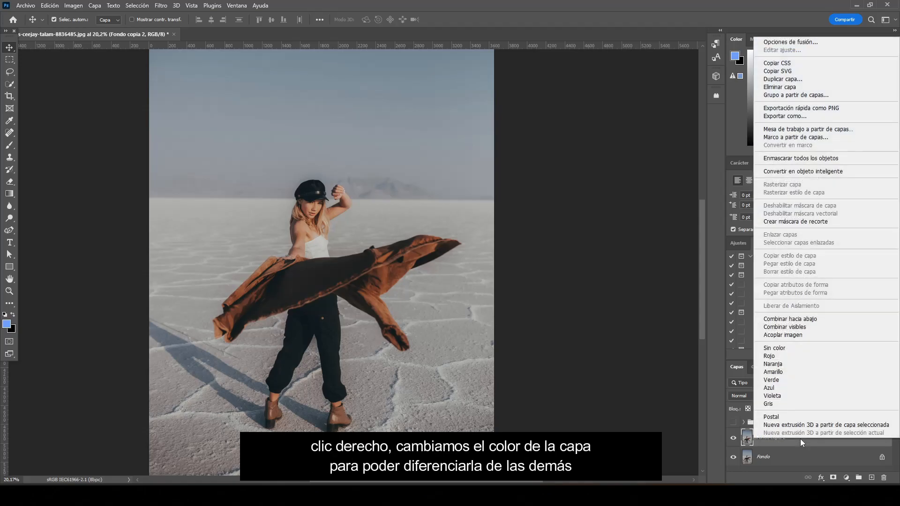
click(803, 368)
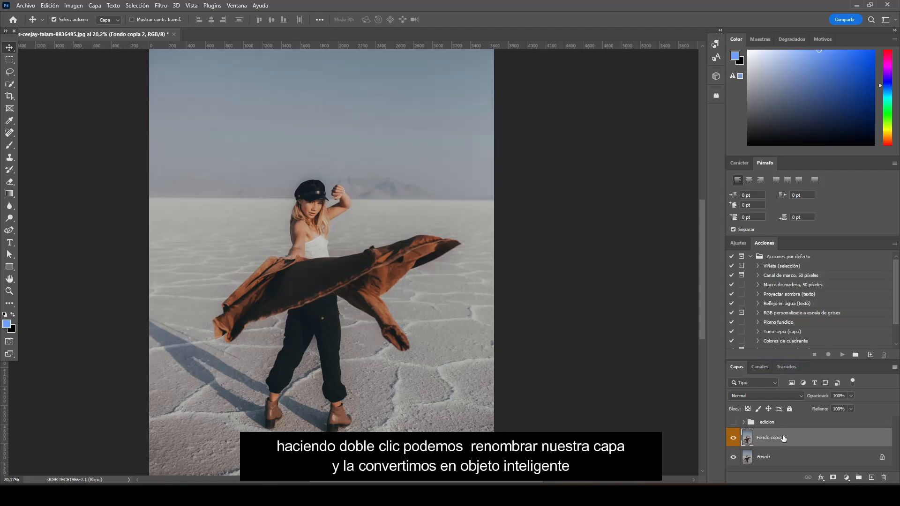
Step: Rename the duplicated layer MODELO and convert it to a smart object
double_click(765, 436)
text(MODELO)
key(Return)
right_click(779, 438)
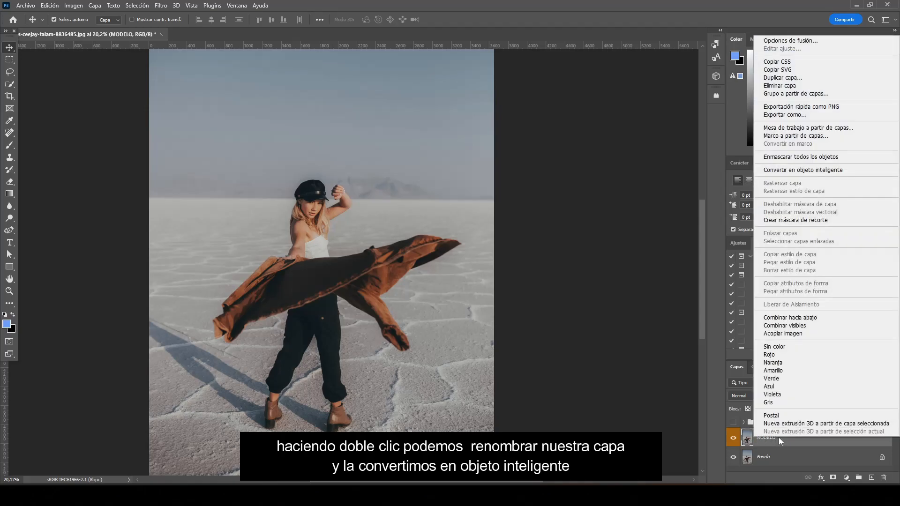
click(860, 173)
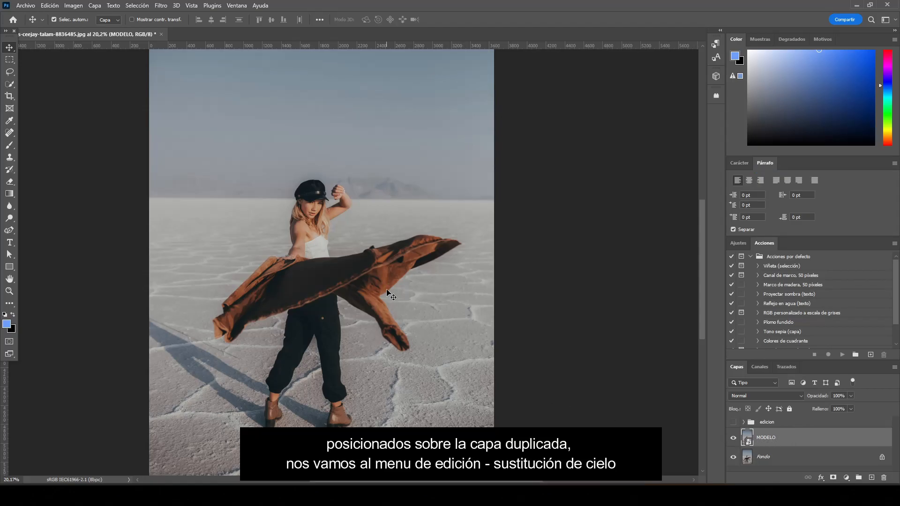
Step: Open Sky Replacement (Sustitución de cielo) for the MODELO layer and browse the preset skies, keeping the selected starry night sky
click(52, 5)
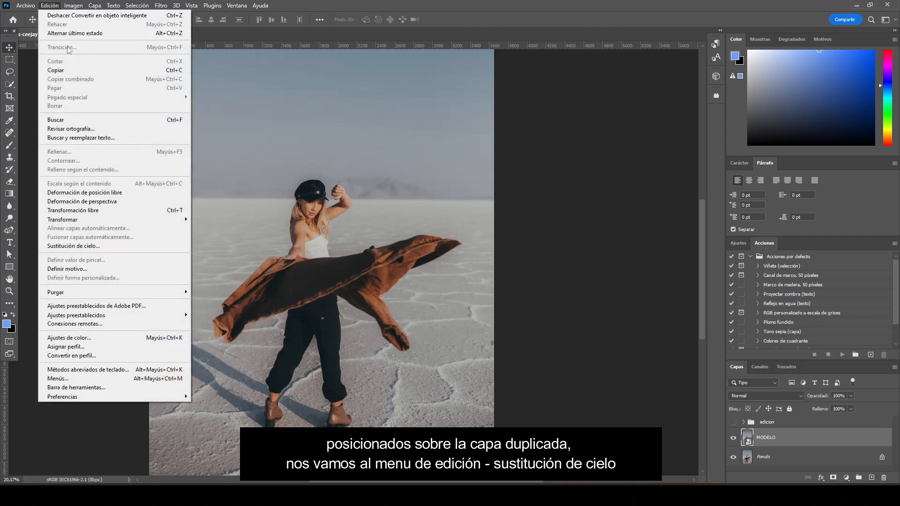
click(123, 248)
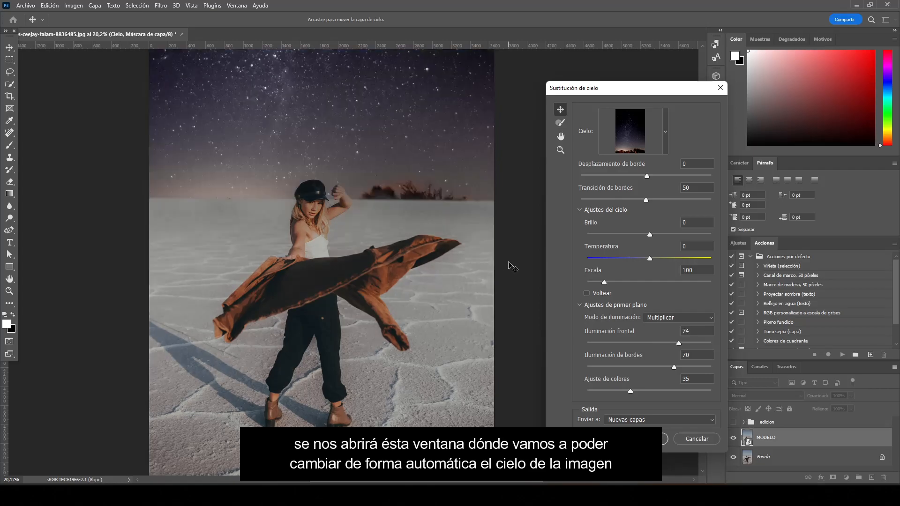
click(665, 131)
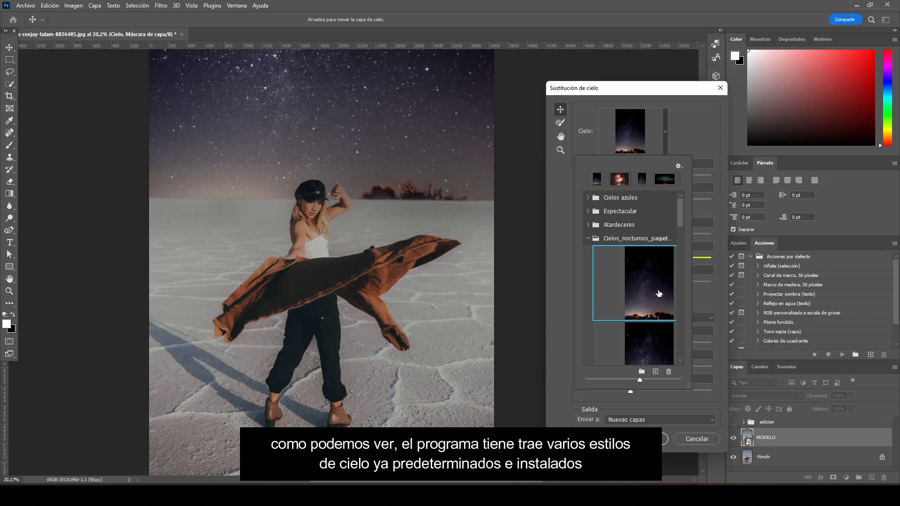
mouse_move(683, 226)
mouse_down()
mouse_move(695, 345)
mouse_move(697, 226)
mouse_up()
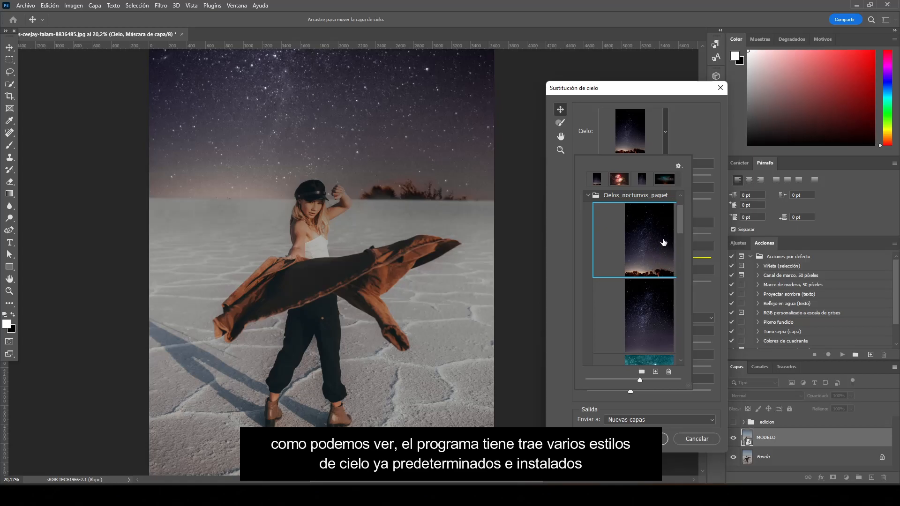
click(698, 140)
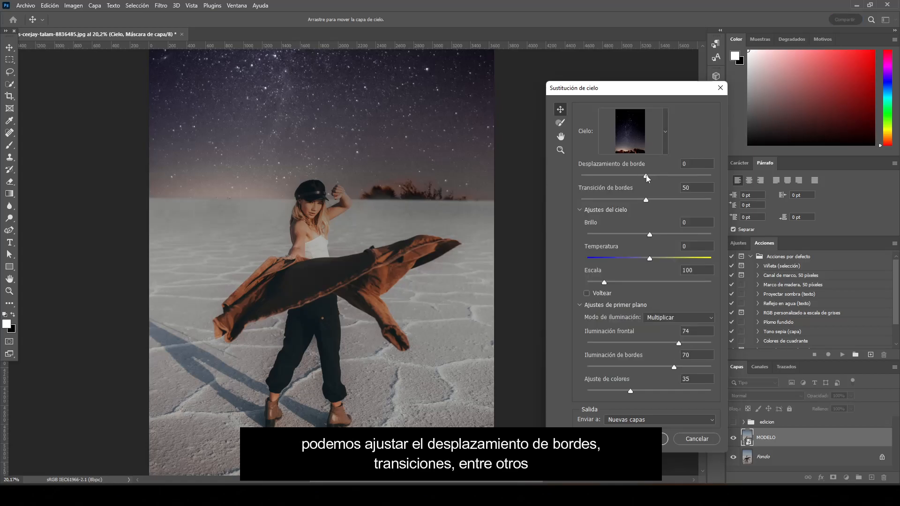
Step: Set the sky replacement's edge shift (Desplazamiento de borde) to -61 and edge fade (Transición de bordes) to 59
drag(655, 178, 634, 179)
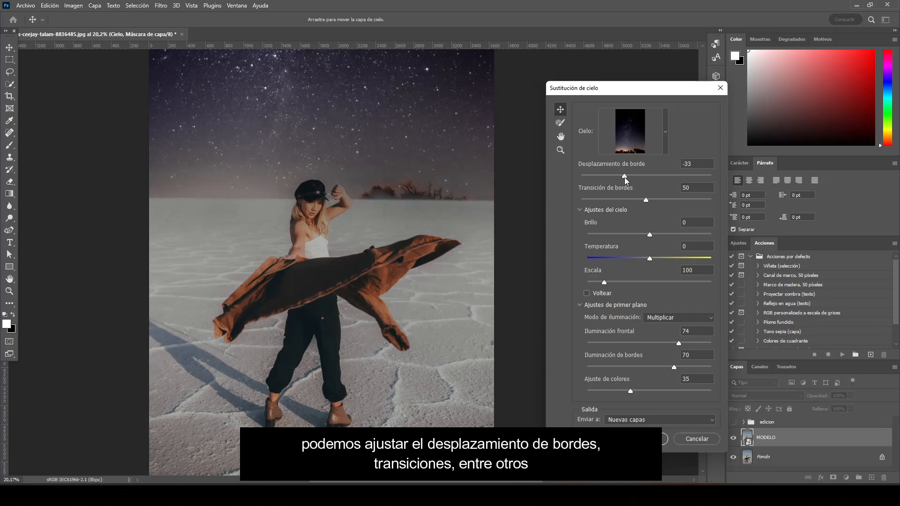
drag(619, 177, 606, 178)
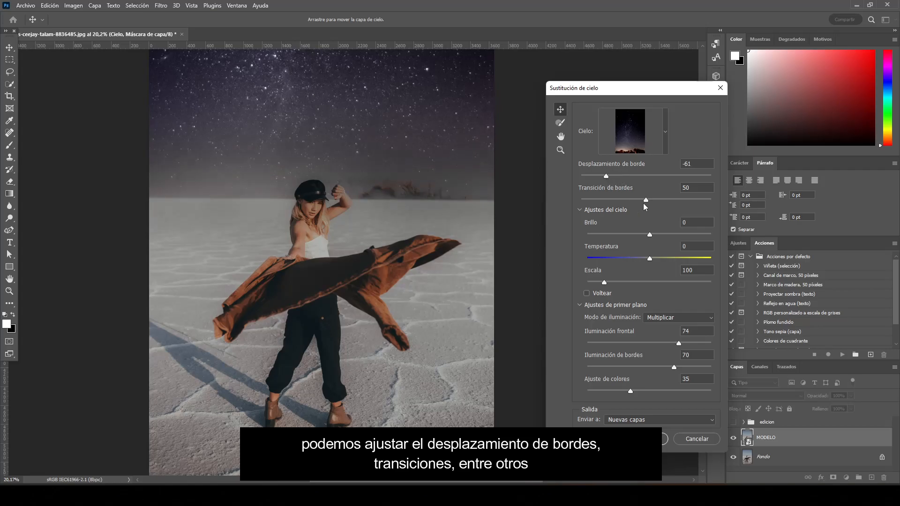
mouse_move(645, 201)
mouse_down()
mouse_move(635, 201)
mouse_move(649, 202)
mouse_up()
Step: Open Adobe's web page for getting more skies, locate the Cielos nocturnos pack and check the browser's download list
click(666, 132)
click(678, 166)
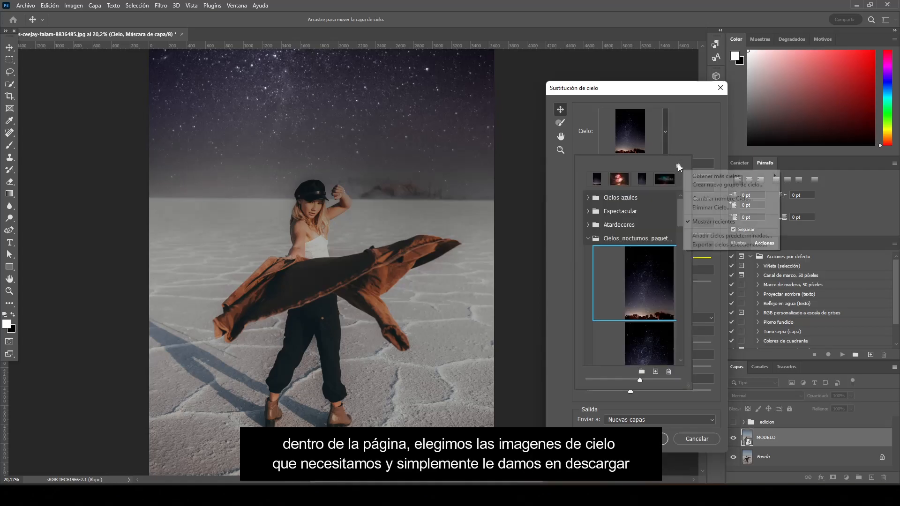
mouse_move(750, 176)
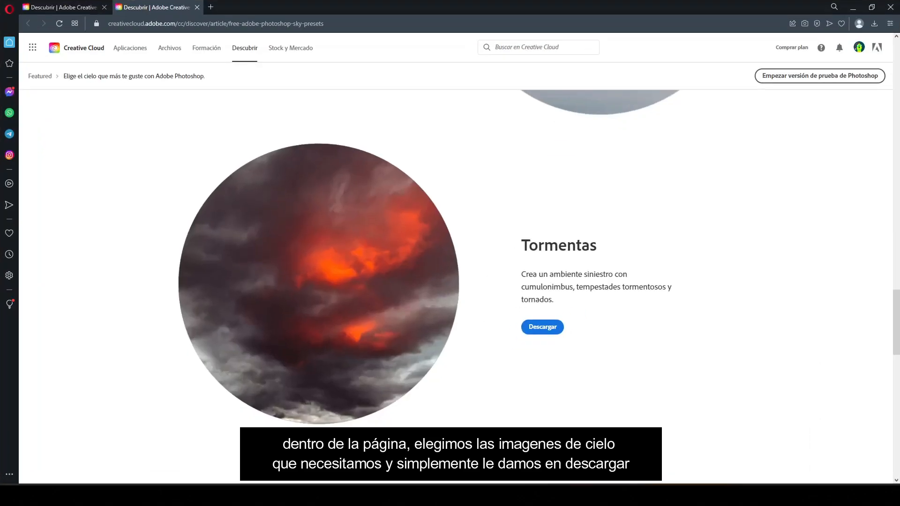
drag(899, 345, 897, 96)
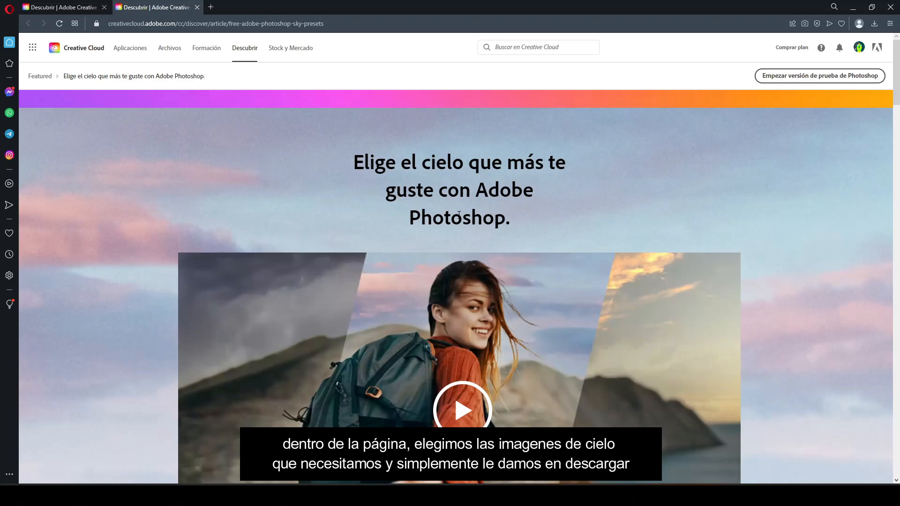
drag(899, 61, 899, 221)
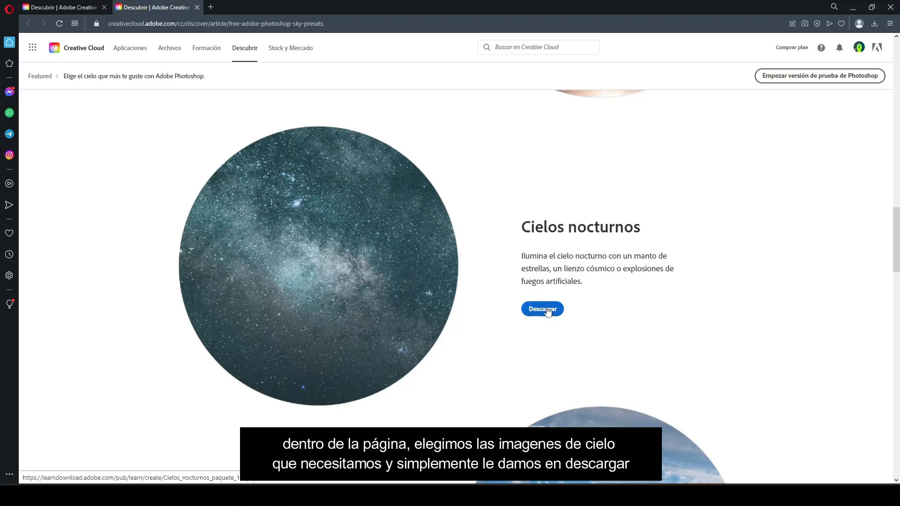
click(874, 24)
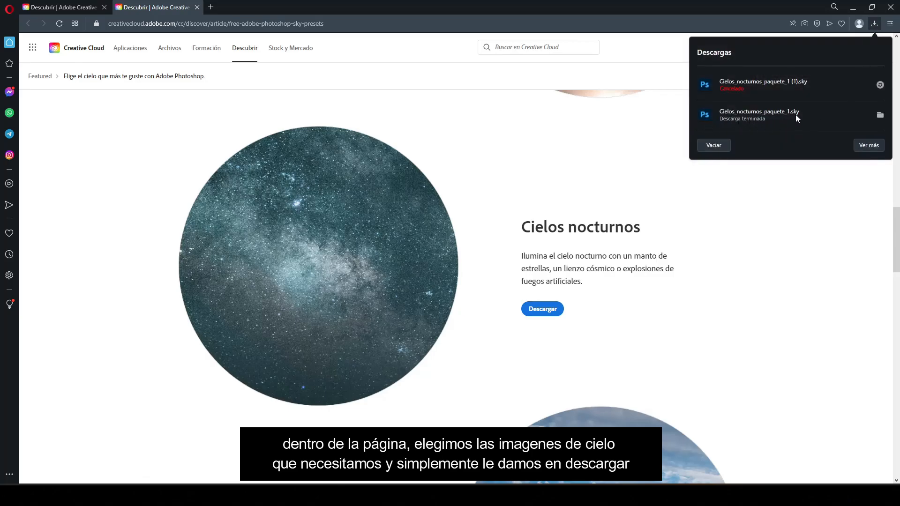
click(746, 216)
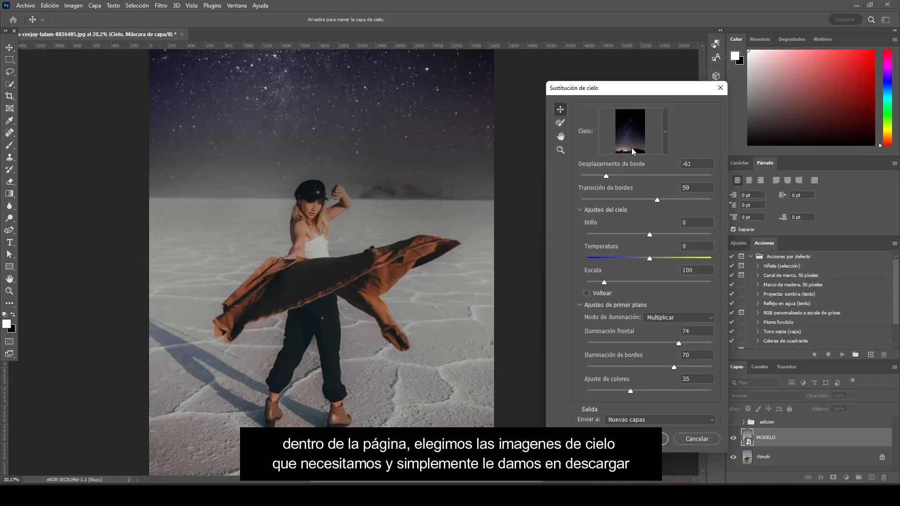
Step: Compare the image with and without the new sky, apply the sky replacement as new layers, and collapse the resulting group
click(560, 439)
click(560, 439)
click(561, 440)
click(560, 440)
click(561, 440)
click(561, 439)
click(647, 439)
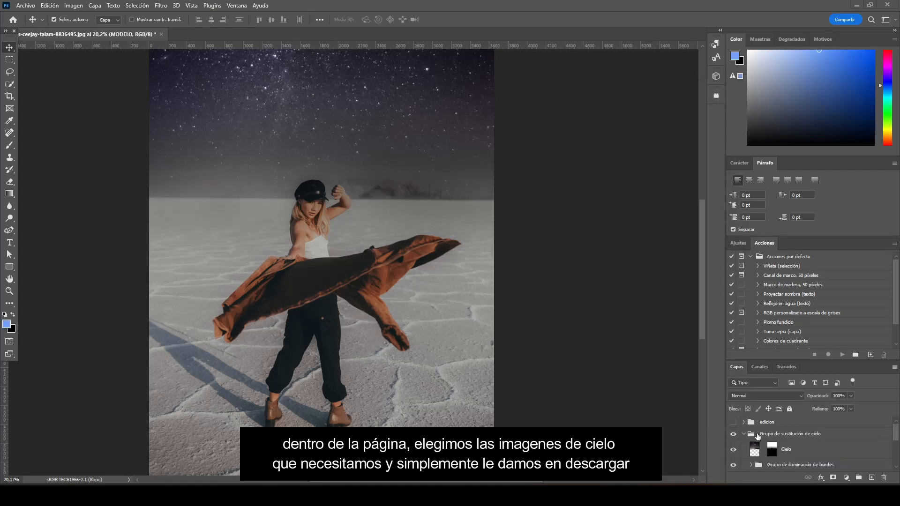
click(744, 435)
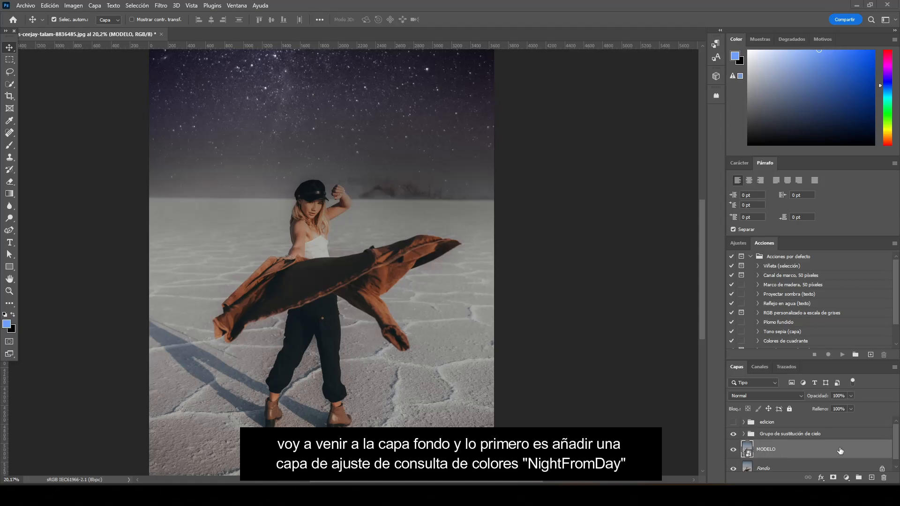
Step: Add a Color Lookup (Consulta de colores) adjustment layer above the sky replacement group and load the NightFromDay.CUBE 3D LUT
click(848, 477)
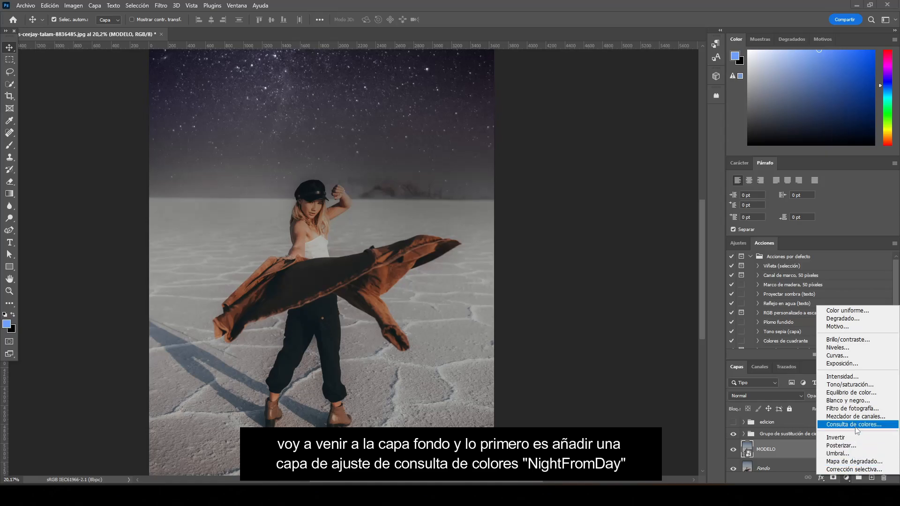
click(854, 425)
drag(840, 451, 838, 434)
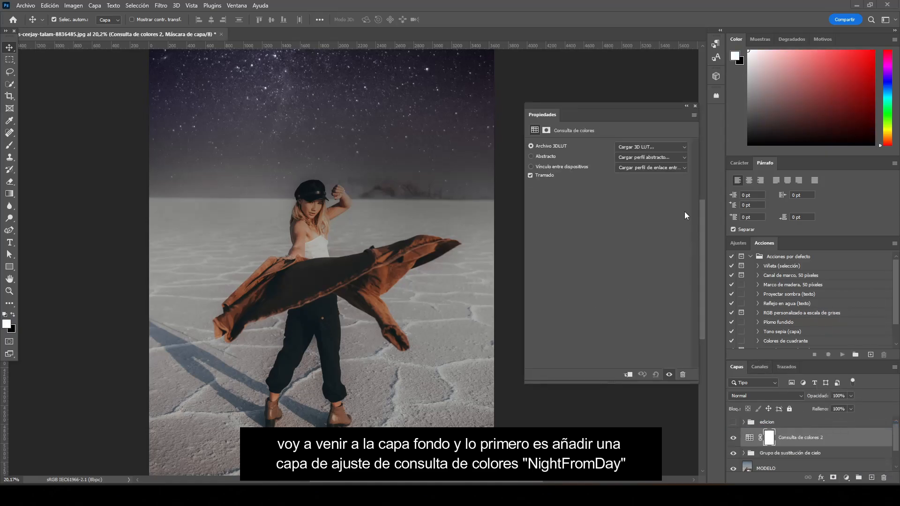
click(668, 147)
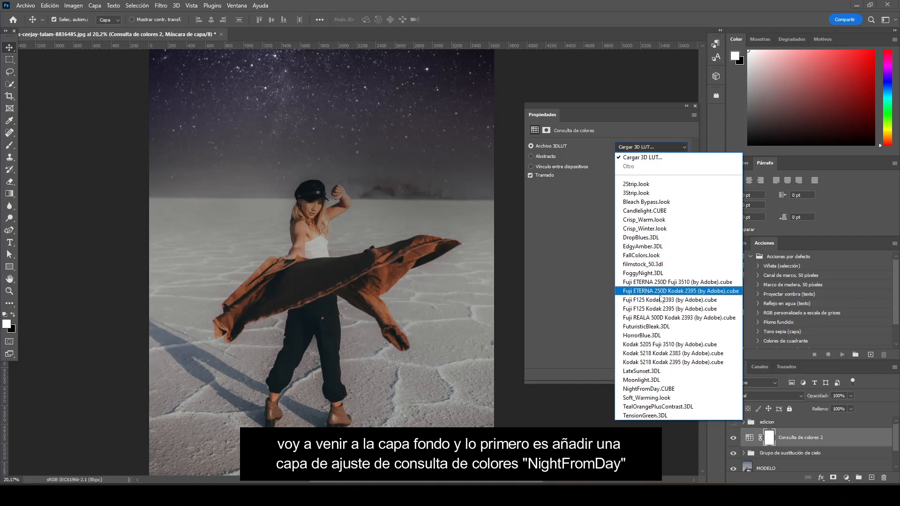
click(691, 390)
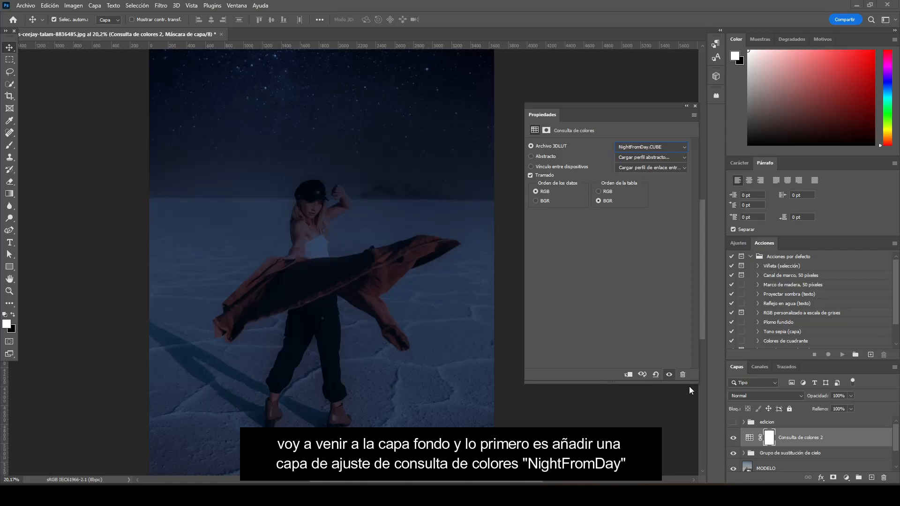
click(696, 106)
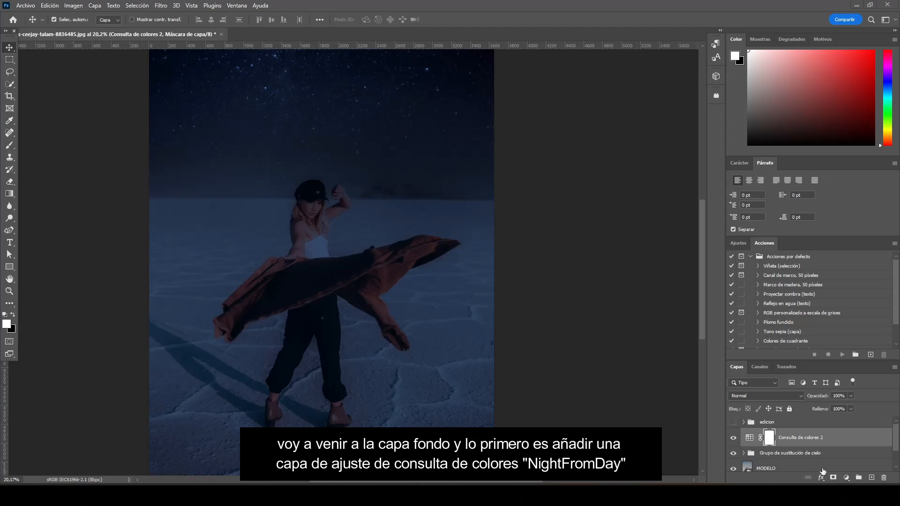
Step: Add a Curves adjustment layer on top, lower the white point input to 192, and compare before and after
click(847, 478)
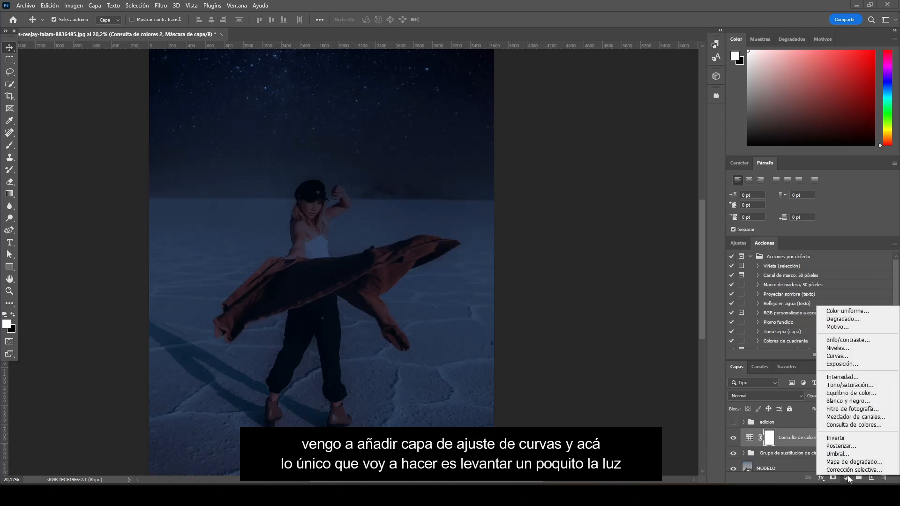
click(857, 360)
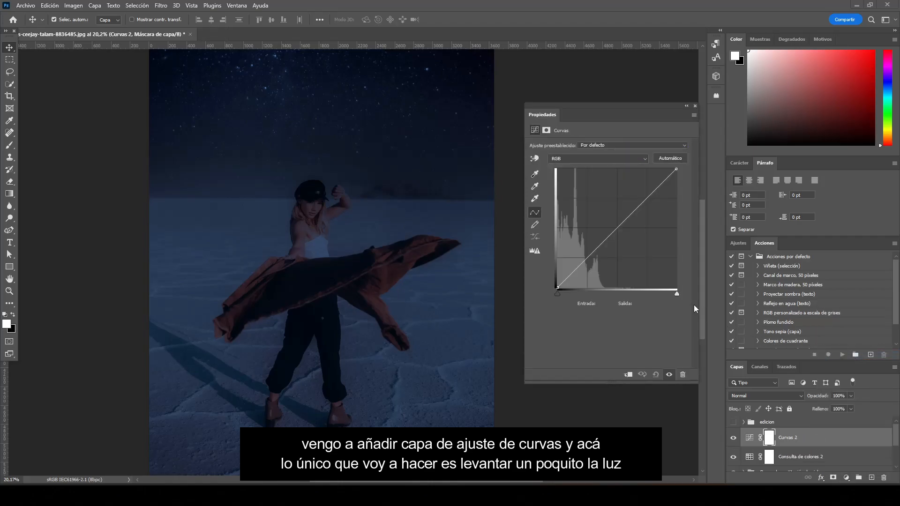
drag(678, 294, 648, 300)
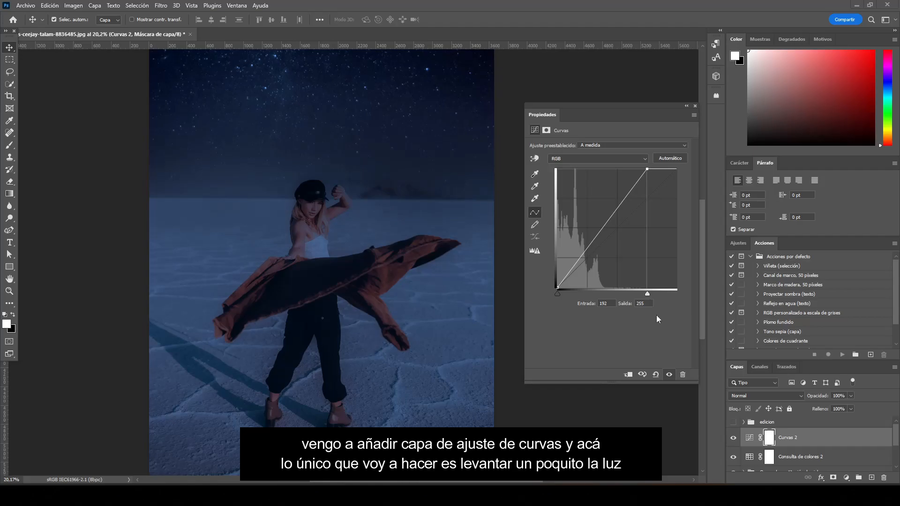
click(669, 374)
click(670, 375)
click(670, 374)
click(670, 375)
click(696, 106)
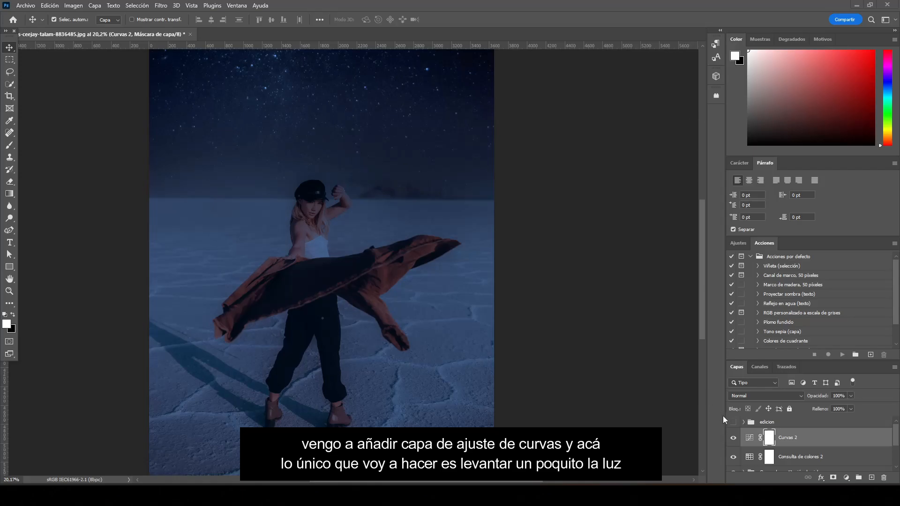
Step: Apply the filter gallery's Grain (Granulado) texture to the MODELO layer with an intensity of 10
scroll(803, 450, down, 3)
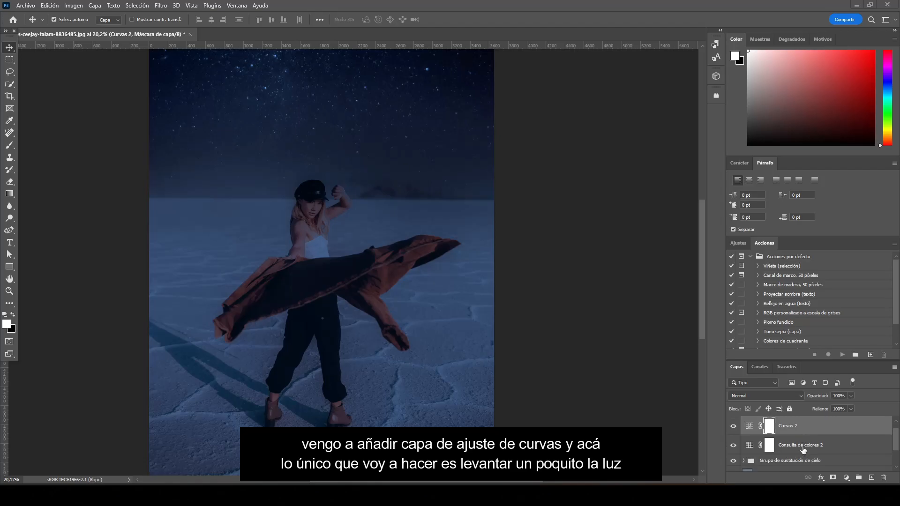
click(796, 453)
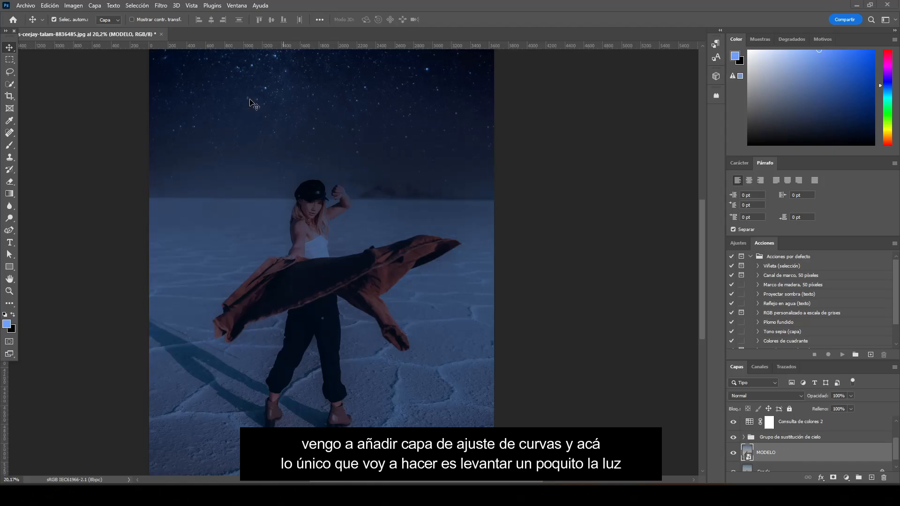
click(160, 5)
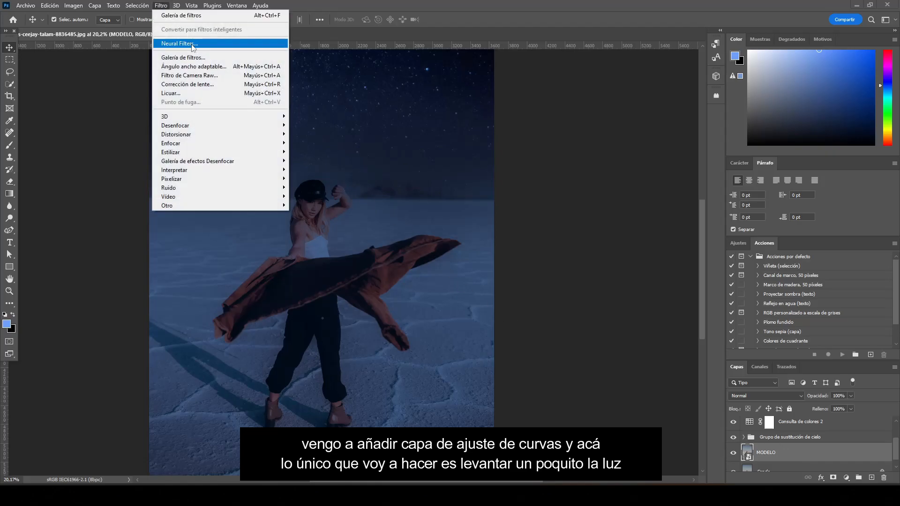
click(226, 58)
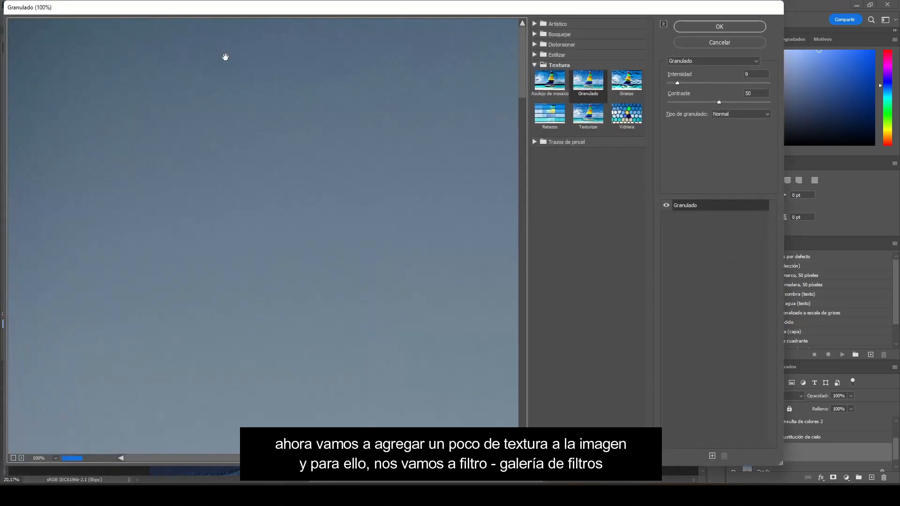
drag(521, 93, 516, 307)
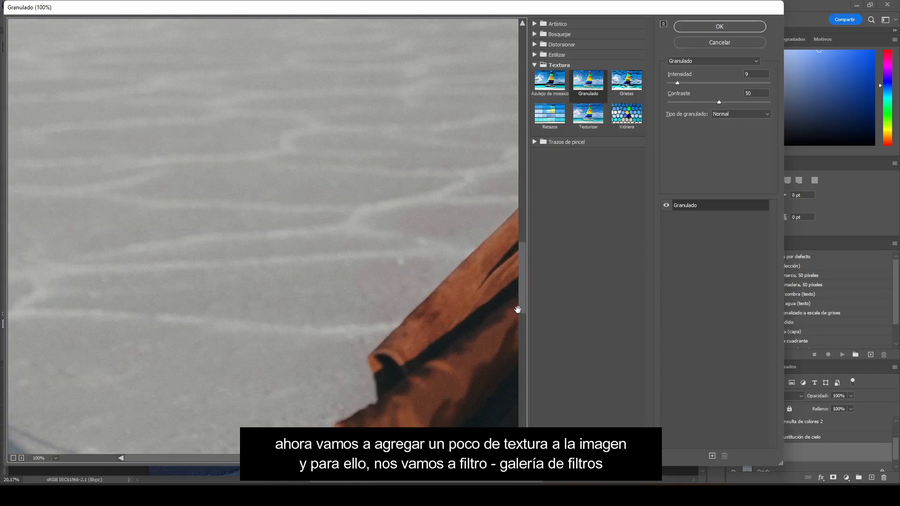
drag(261, 459, 328, 458)
drag(524, 301, 526, 255)
double_click(758, 74)
text(10)
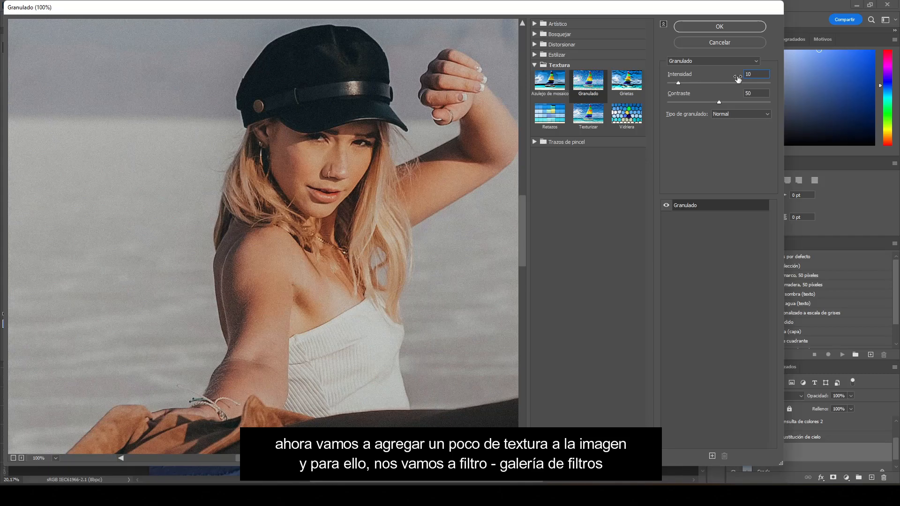
click(711, 28)
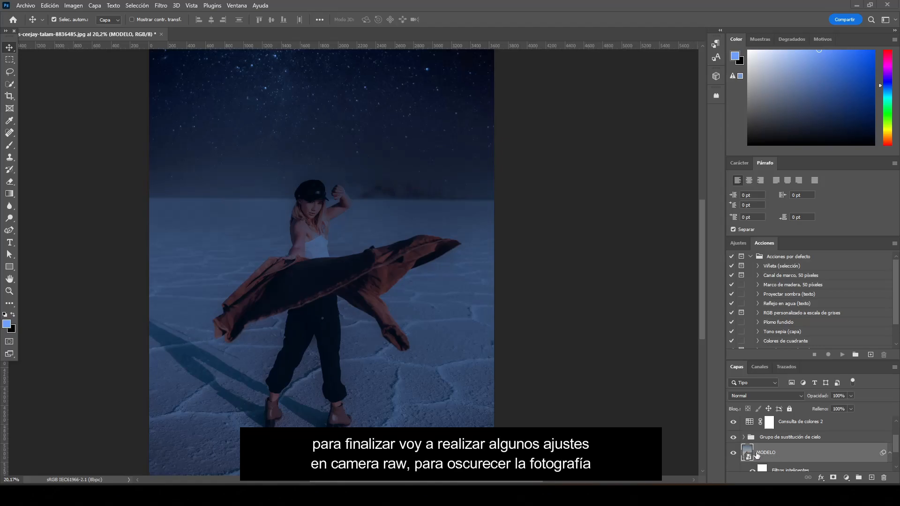
Step: In the Camera Raw filter for MODELO, set Exposición +0.60, Textura +11, Borrar neblina +19 and Intensidad -16, and compare with the basic adjustments off
click(162, 6)
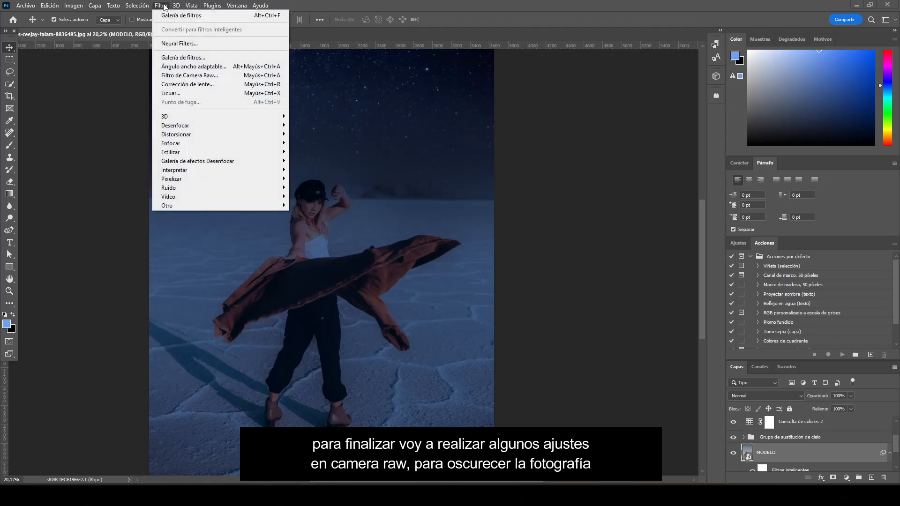
click(230, 76)
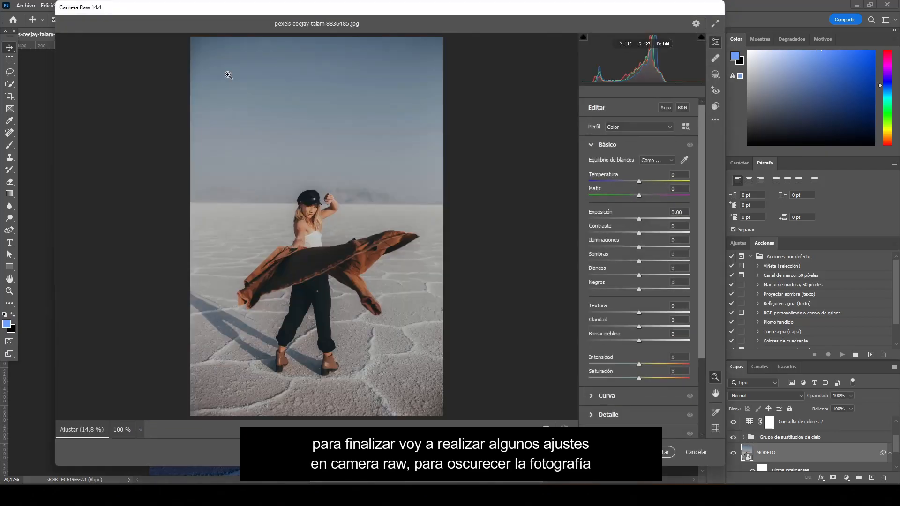
drag(324, 252, 385, 349)
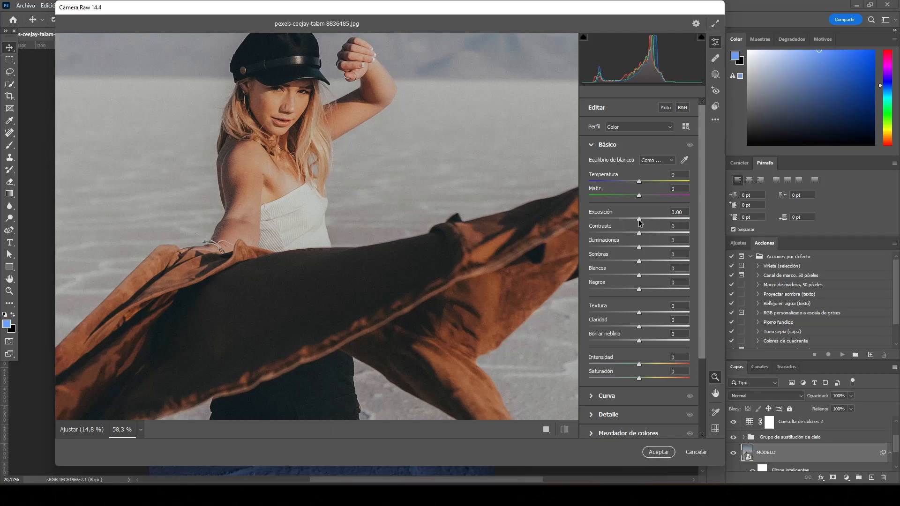
drag(640, 223, 646, 223)
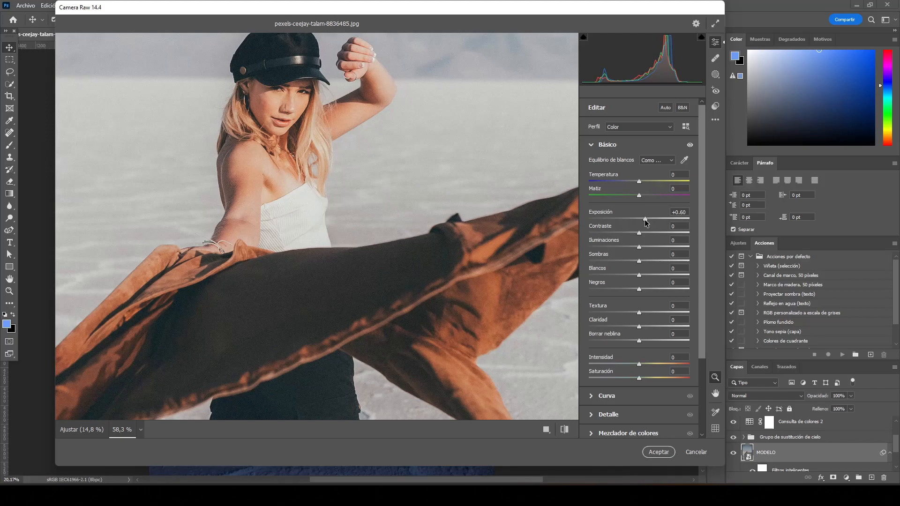
drag(639, 313, 644, 313)
drag(640, 343, 631, 369)
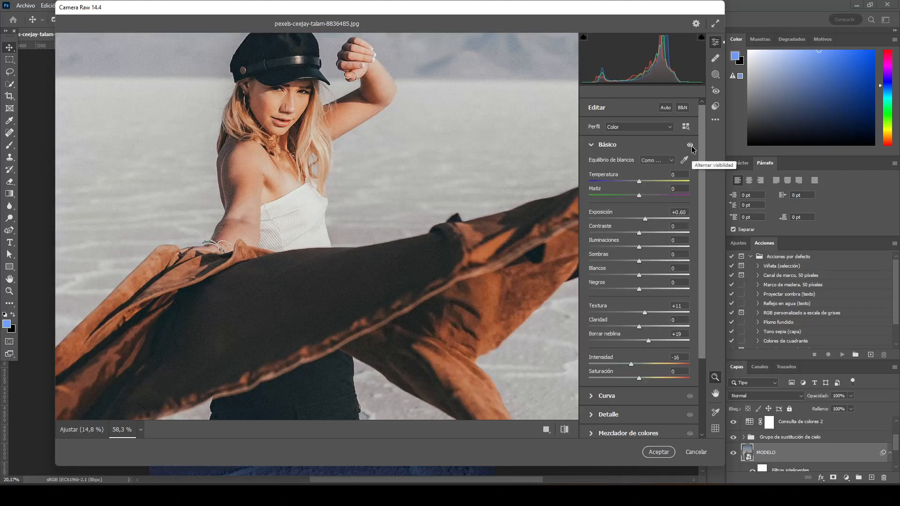
click(690, 145)
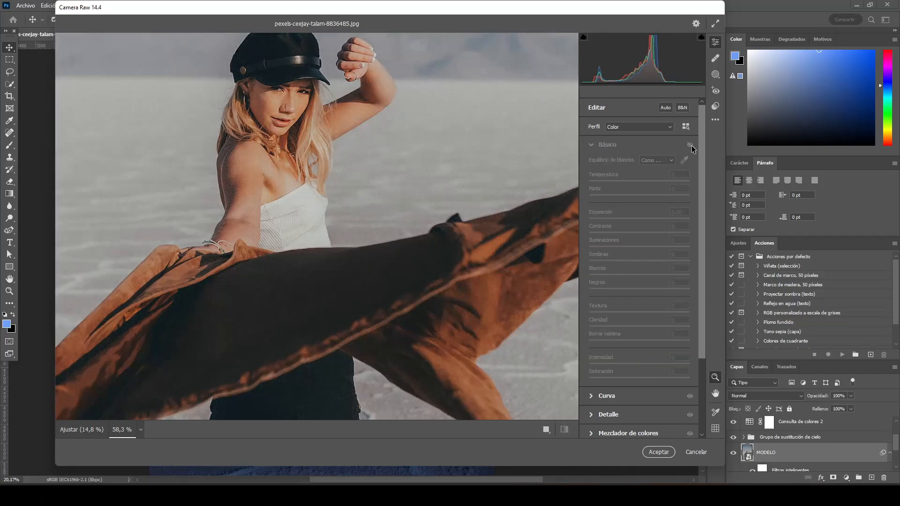
click(691, 145)
Step: Set the Camera Raw effects grain (Granulado) to 5 and apply the filter
click(592, 144)
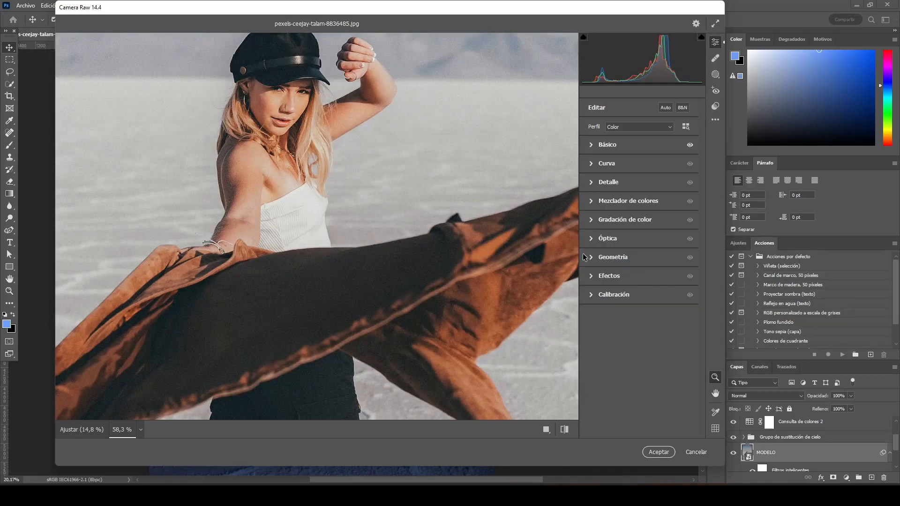
click(592, 276)
drag(602, 296, 603, 296)
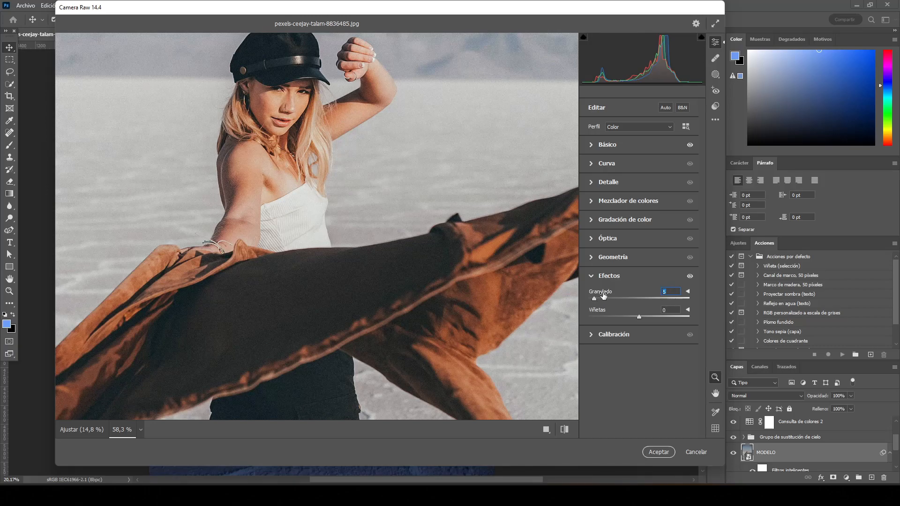
click(653, 454)
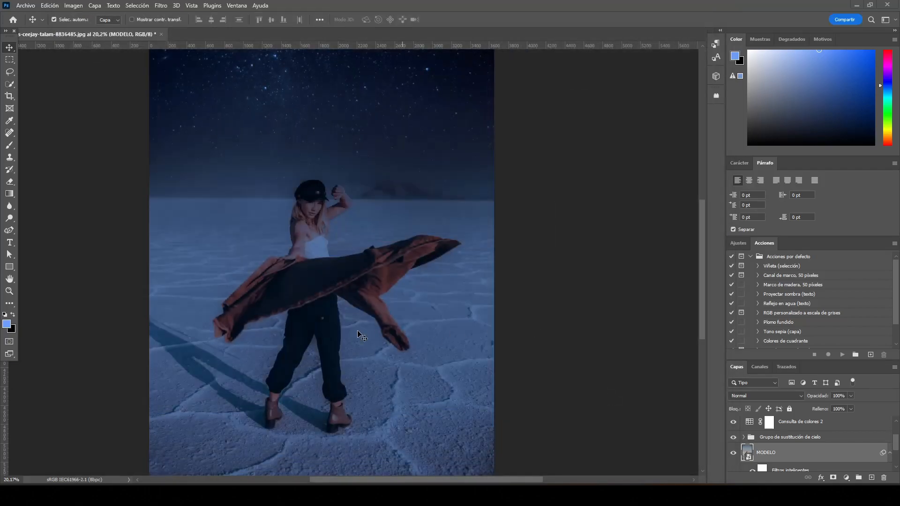
Step: Examine the model's face and surroundings up close, comparing the image with and without the Camera Raw smart filter
scroll(301, 338, up, 3)
scroll(300, 338, up, 3)
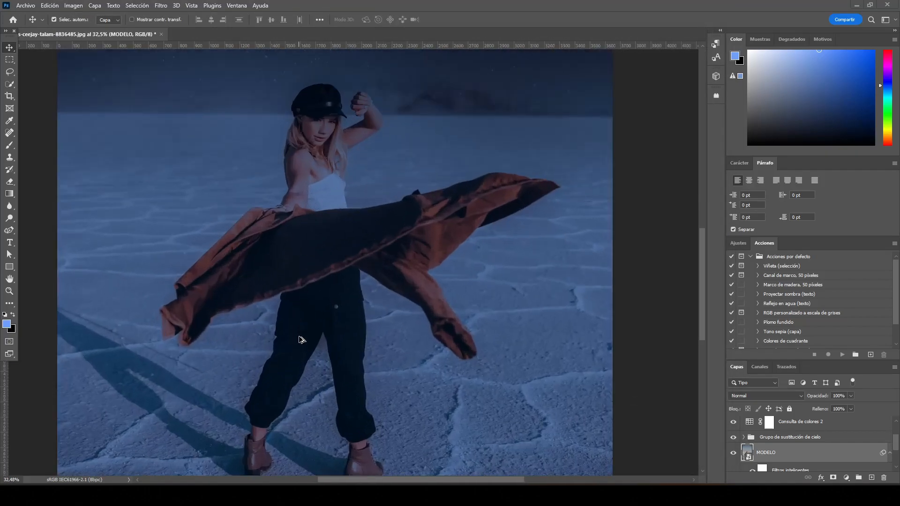
drag(704, 312, 705, 280)
scroll(351, 215, up, 5)
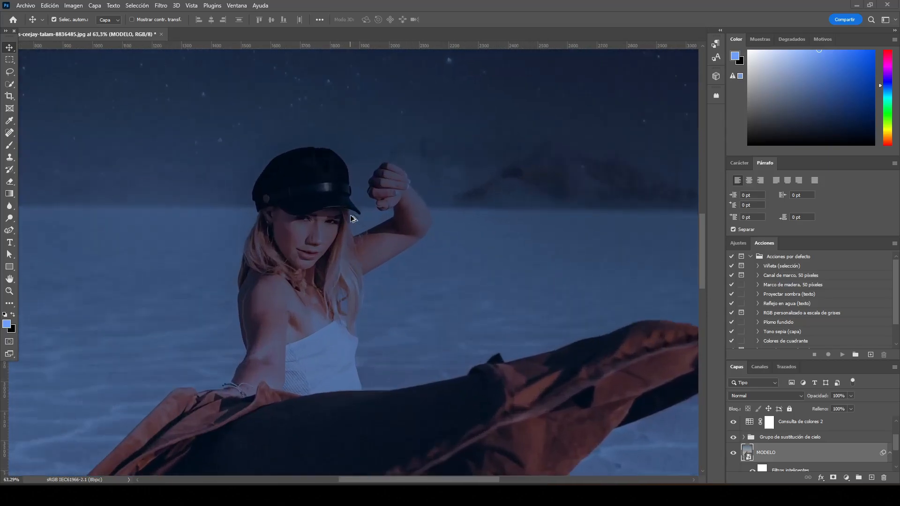
scroll(769, 458, down, 1)
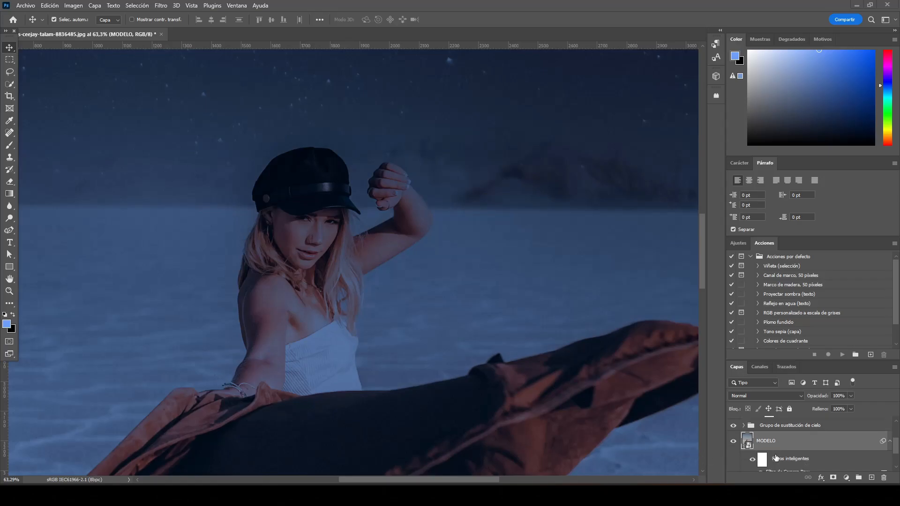
scroll(775, 459, down, 1)
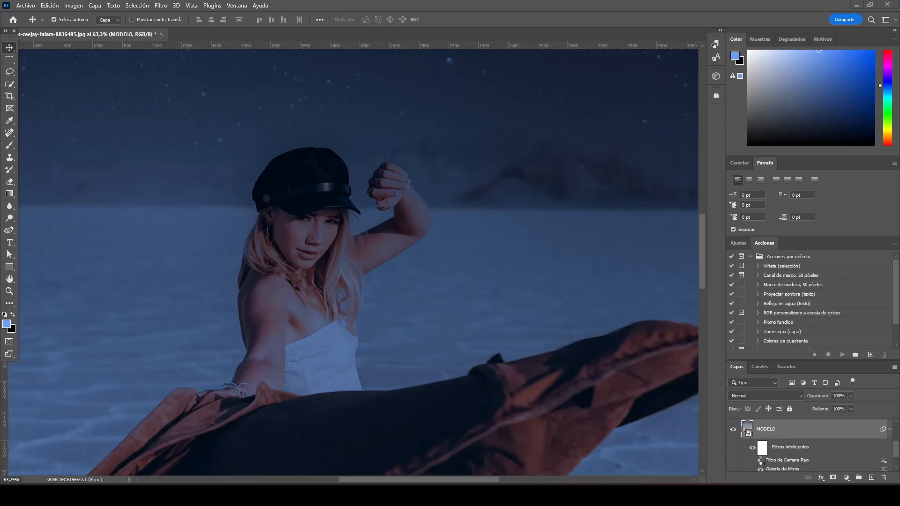
click(761, 462)
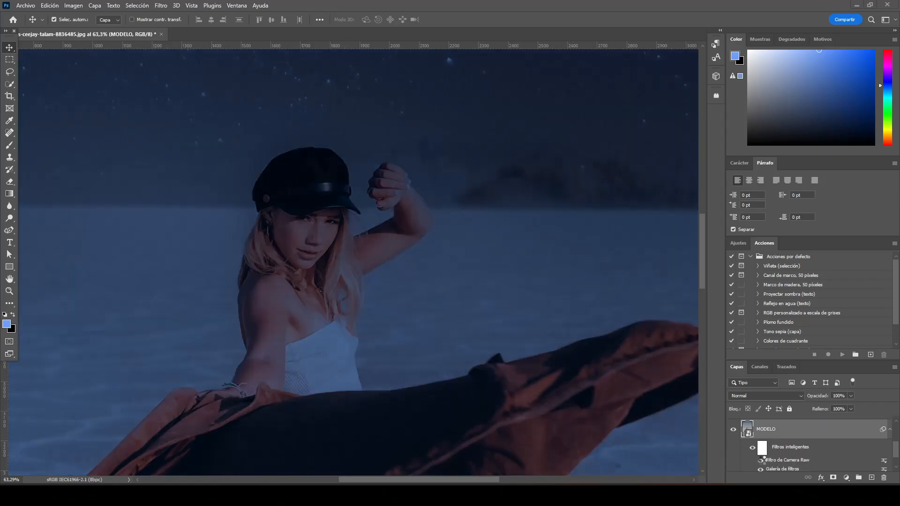
click(761, 460)
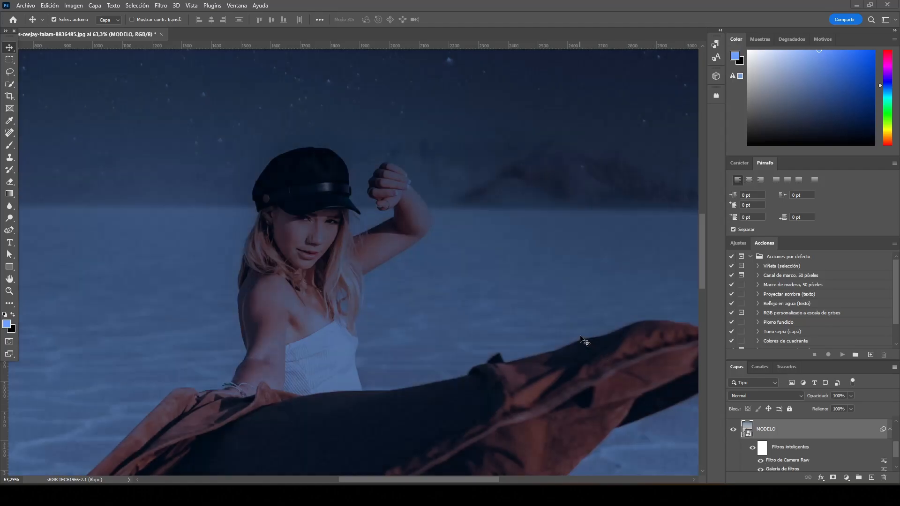
scroll(582, 338, down, 5)
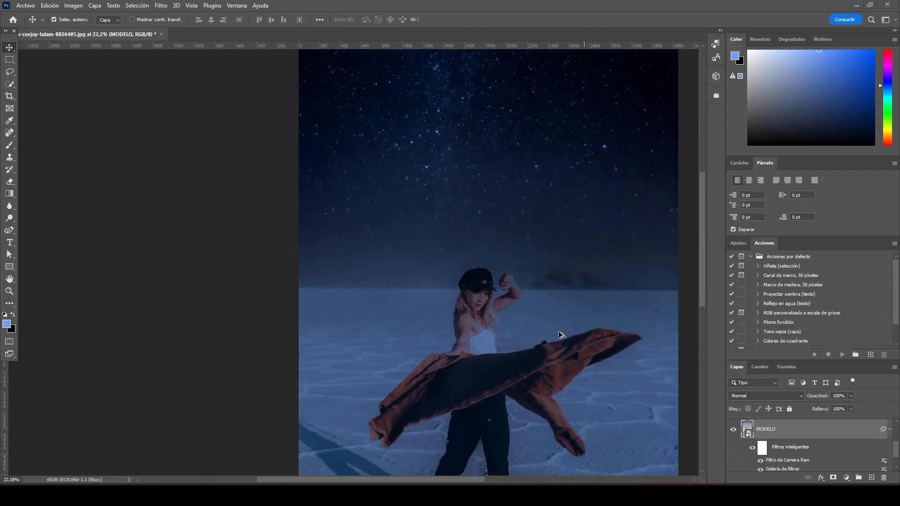
scroll(553, 331, down, 1)
scroll(428, 316, up, 4)
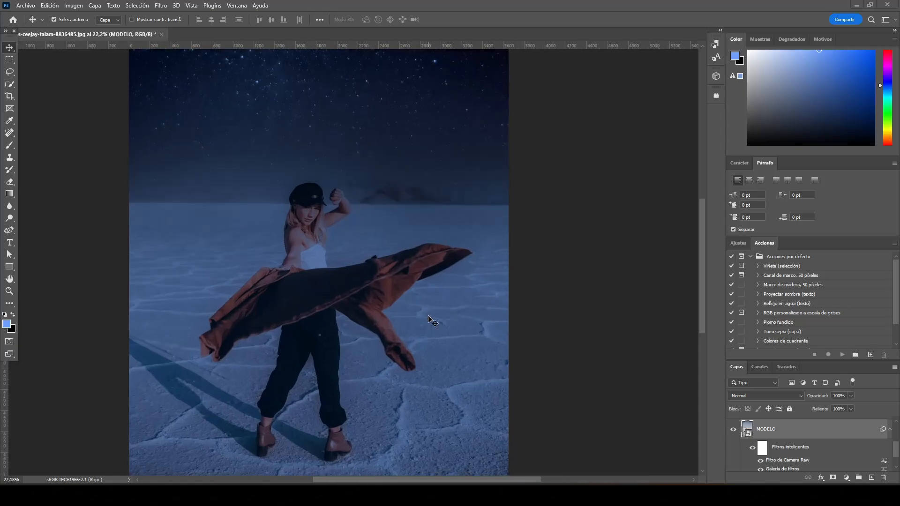
Step: Group all layers from Curvas 2 down to MODELO, leaving out the Fondo background
scroll(781, 451, up, 3)
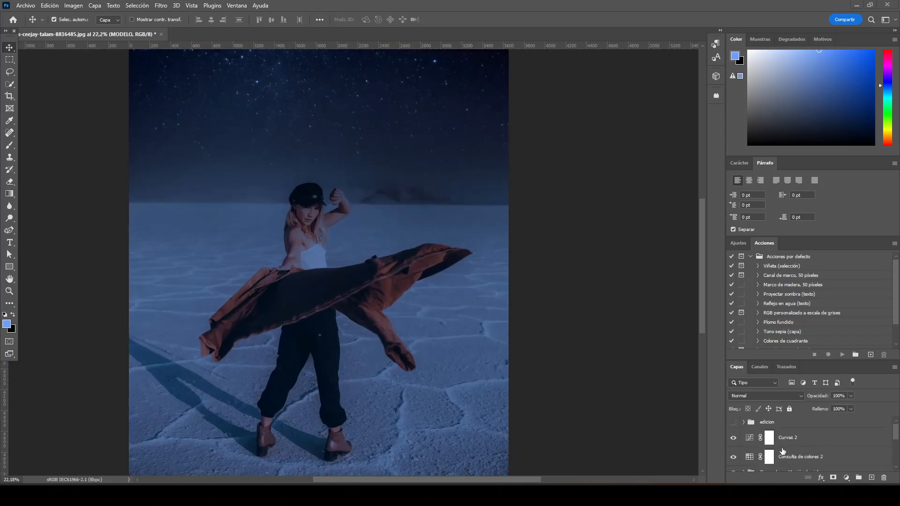
click(824, 441)
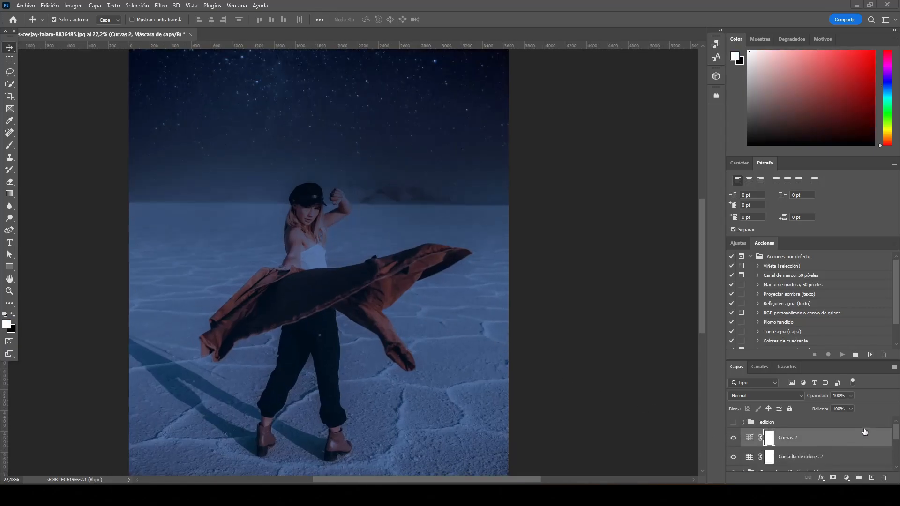
drag(896, 431, 897, 458)
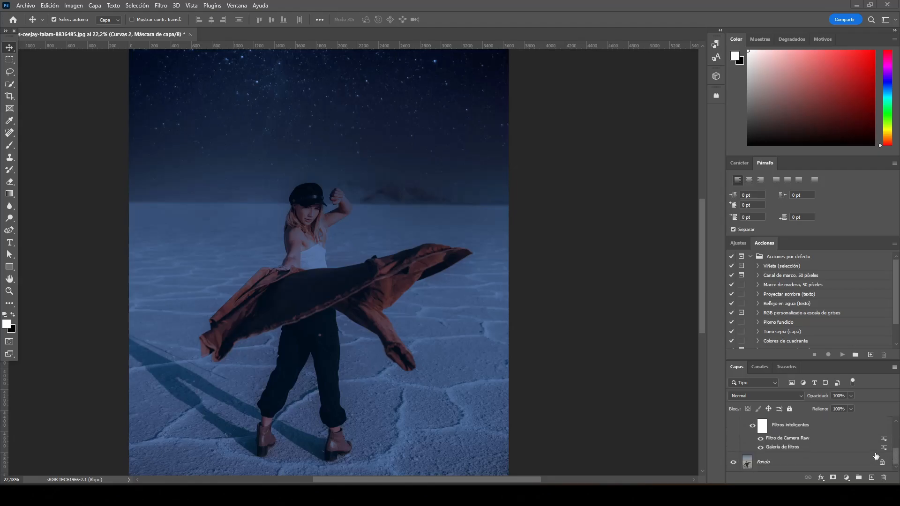
scroll(828, 450, up, 1)
click(807, 425)
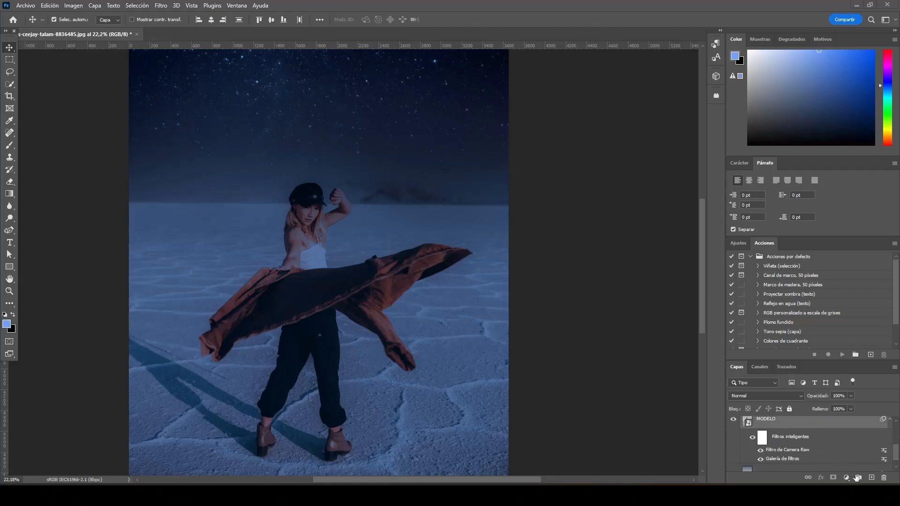
click(857, 477)
Step: Compare the original daytime photo with the night edit by toggling the new group's visibility
click(735, 434)
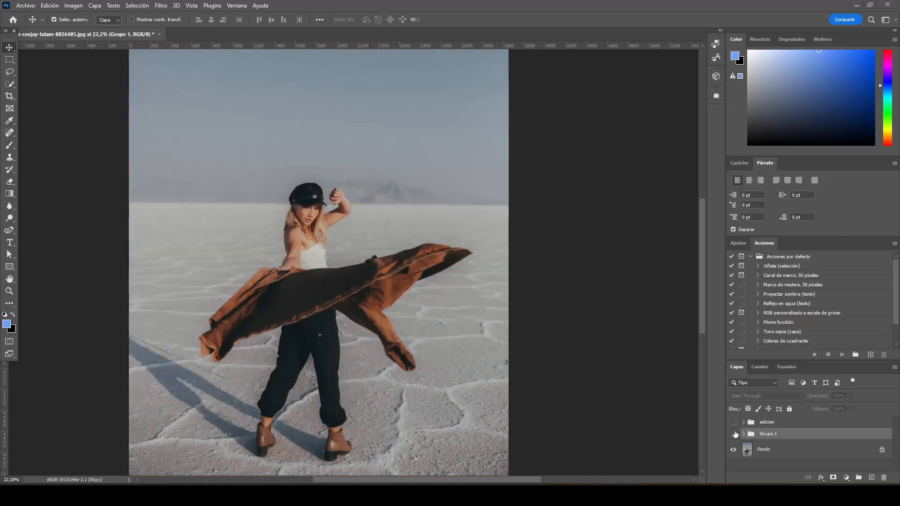
click(735, 435)
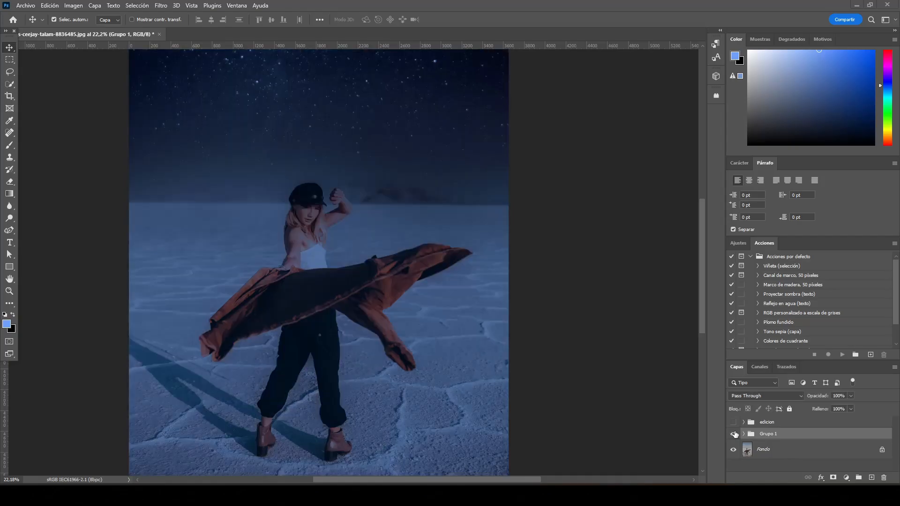
click(734, 434)
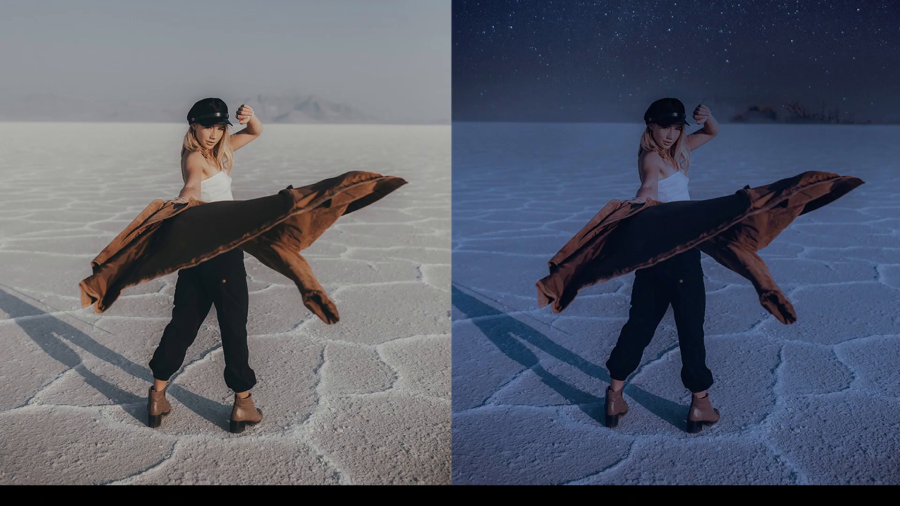